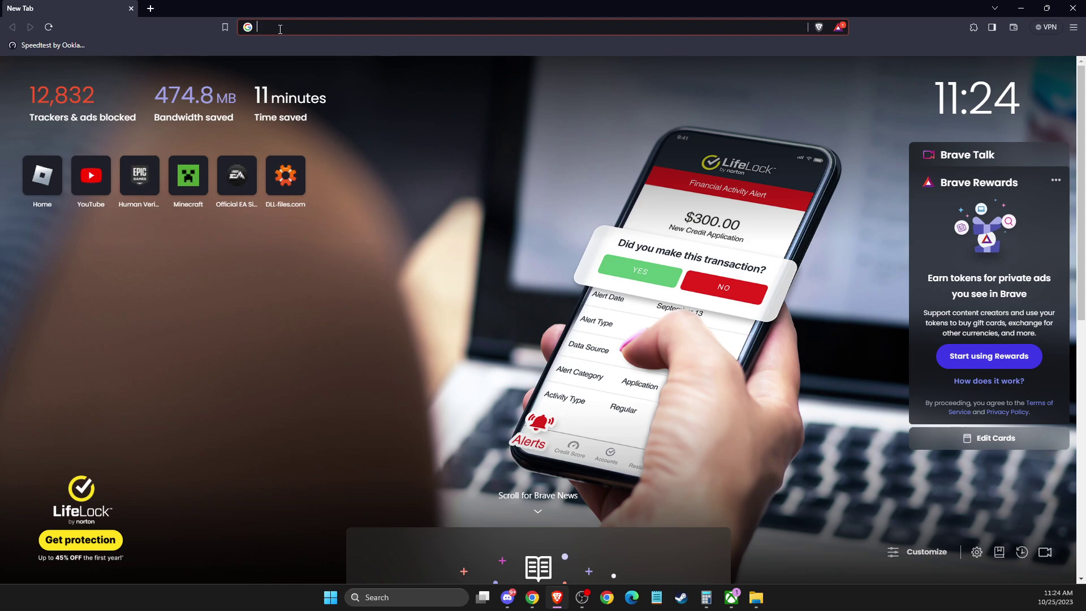
pyautogui.write('blox')
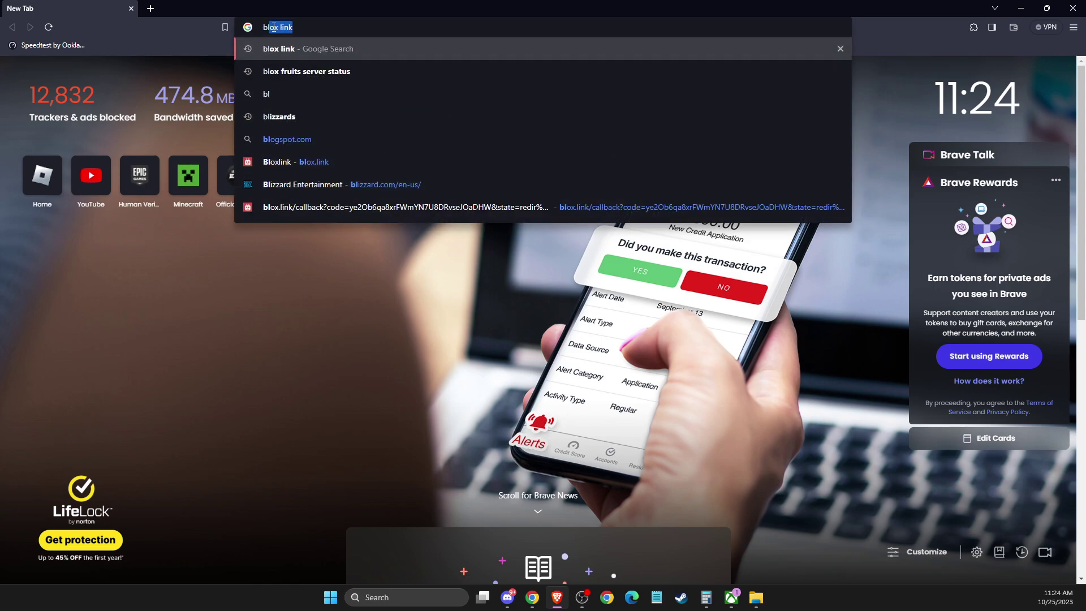
pyautogui.write(' link')
# Step: Run a Google search for 'blox link' from the Brave address bar
pyautogui.press('Return')
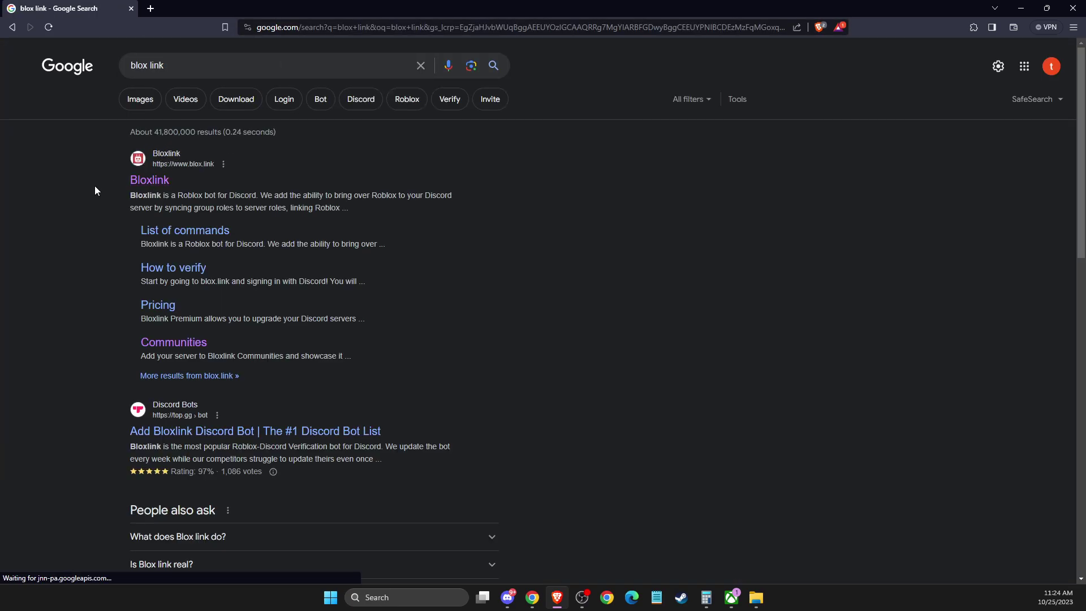
# Step: Open the official Bloxlink site, sign out, then sign back in with Discord and authorize access
pyautogui.click(144, 183)
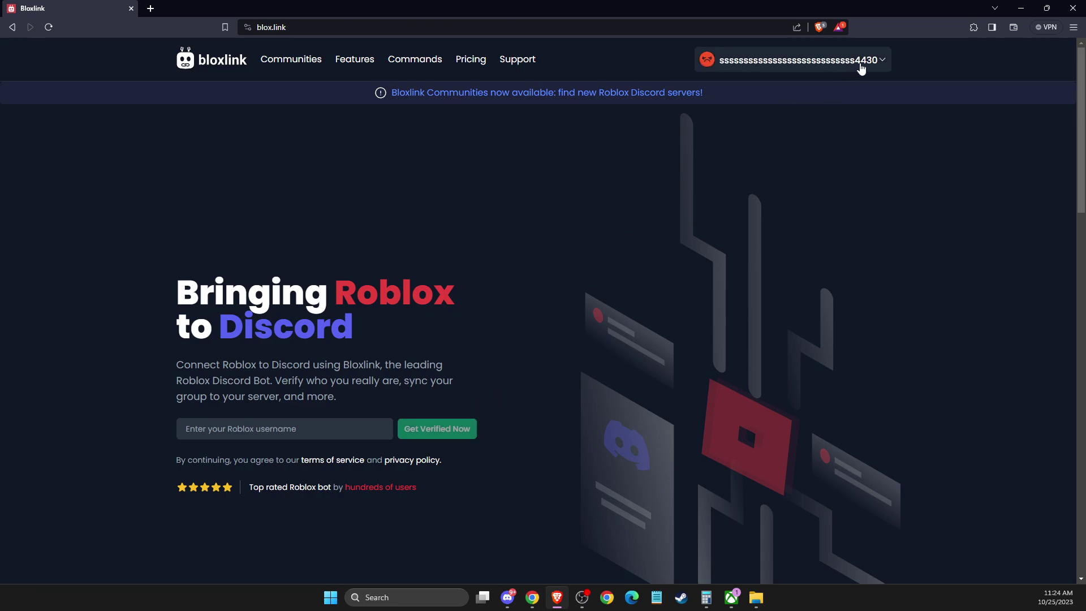
pyautogui.click(798, 59)
pyautogui.click(758, 111)
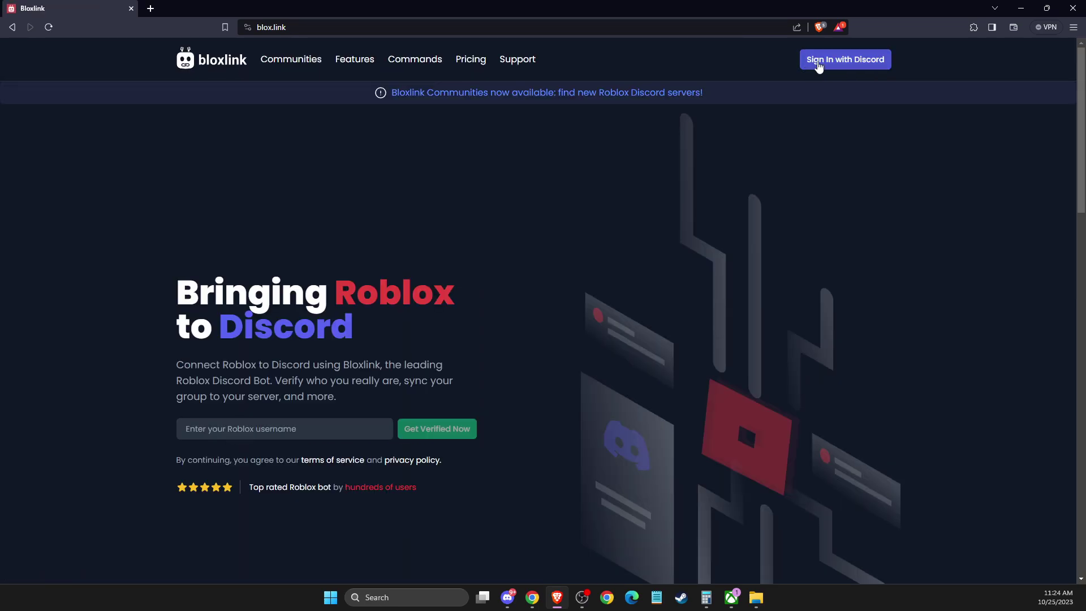
pyautogui.click(834, 61)
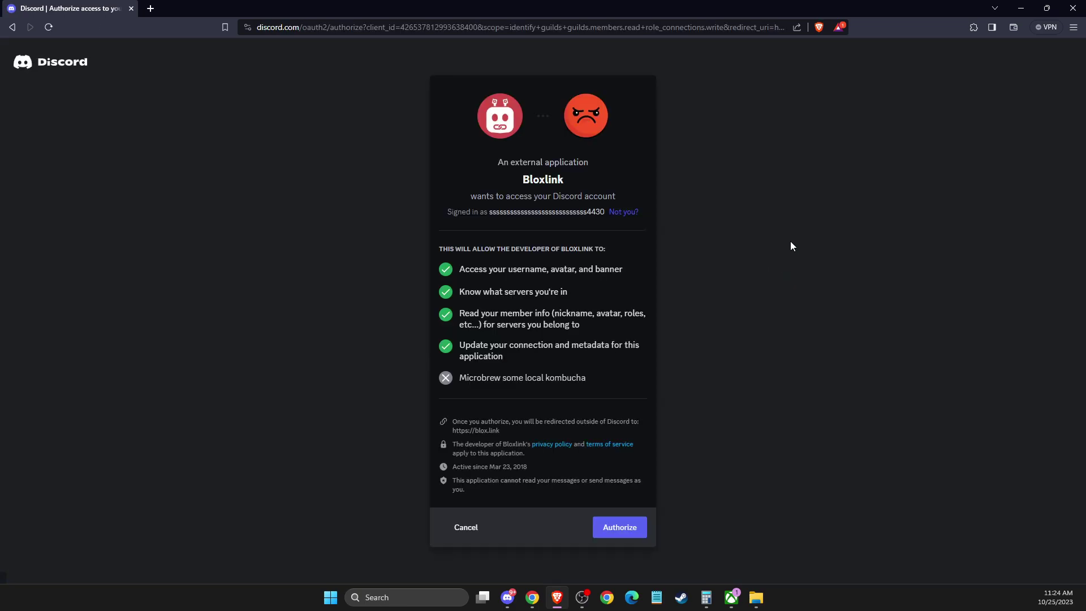
pyautogui.click(615, 527)
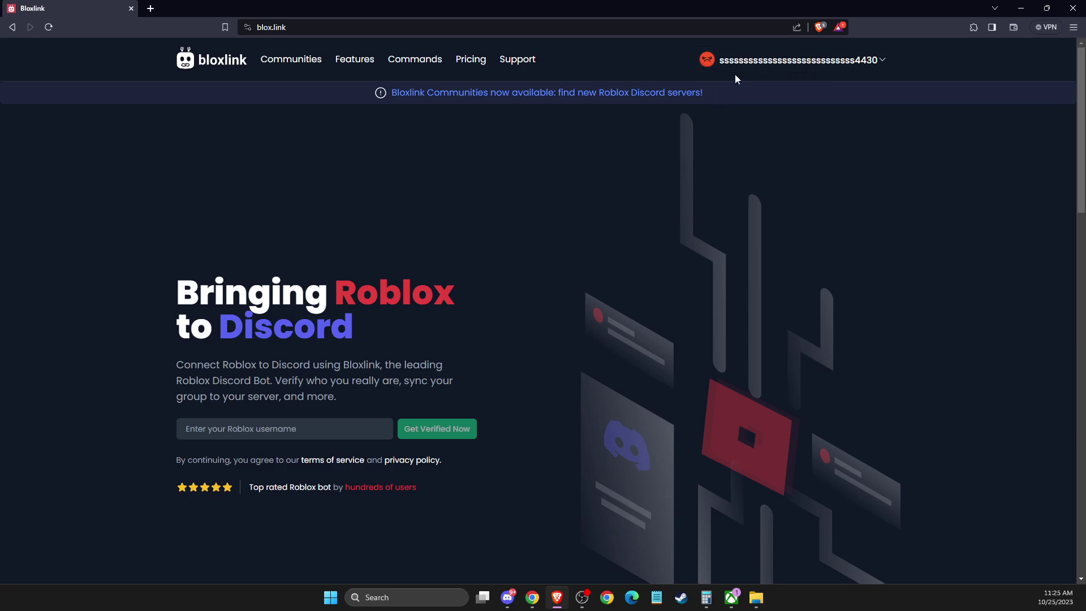
pyautogui.scroll(-1, 636, 137)
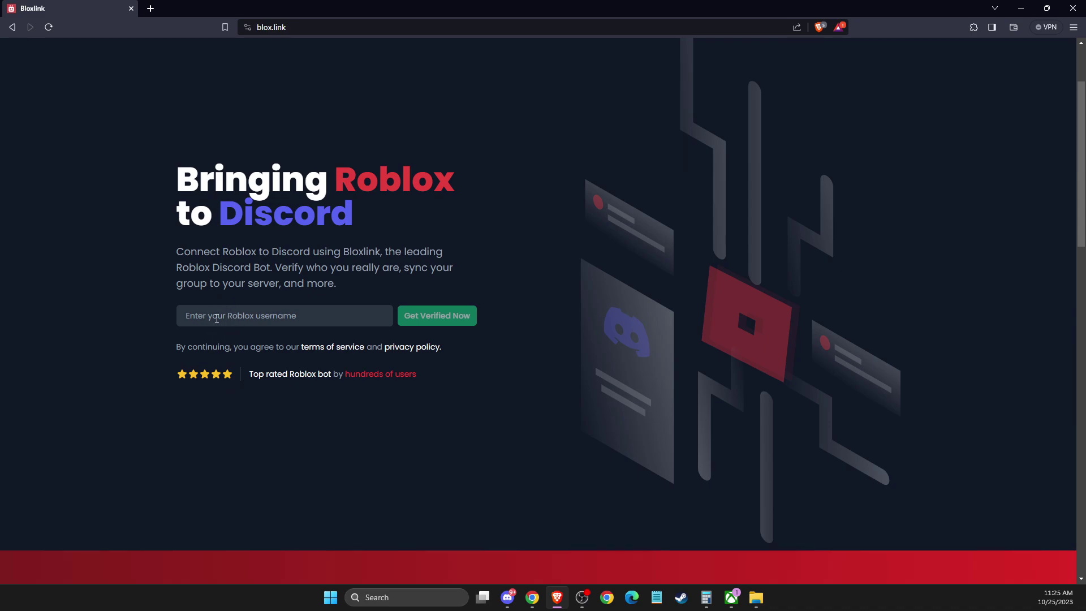
# Step: Open roblox.com in a new tab, copy the username from My Settings and return to Bloxlink
pyautogui.click(150, 8)
pyautogui.write('robl')
pyautogui.press('Return')
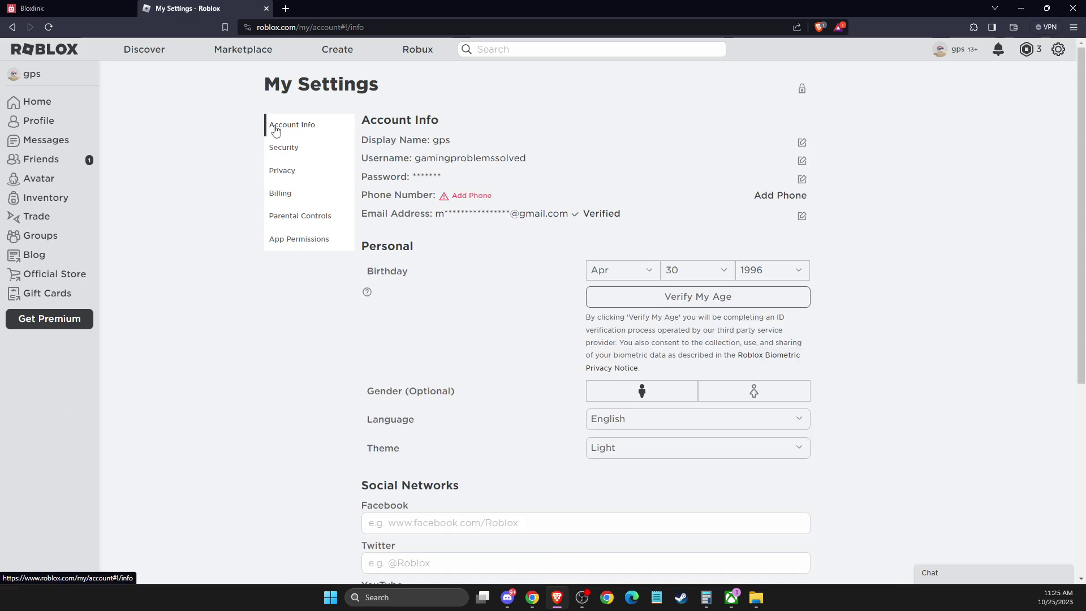
pyautogui.rightClick(458, 158)
pyautogui.doubleClick(417, 157)
pyautogui.hotkey('ctrl', 'c')
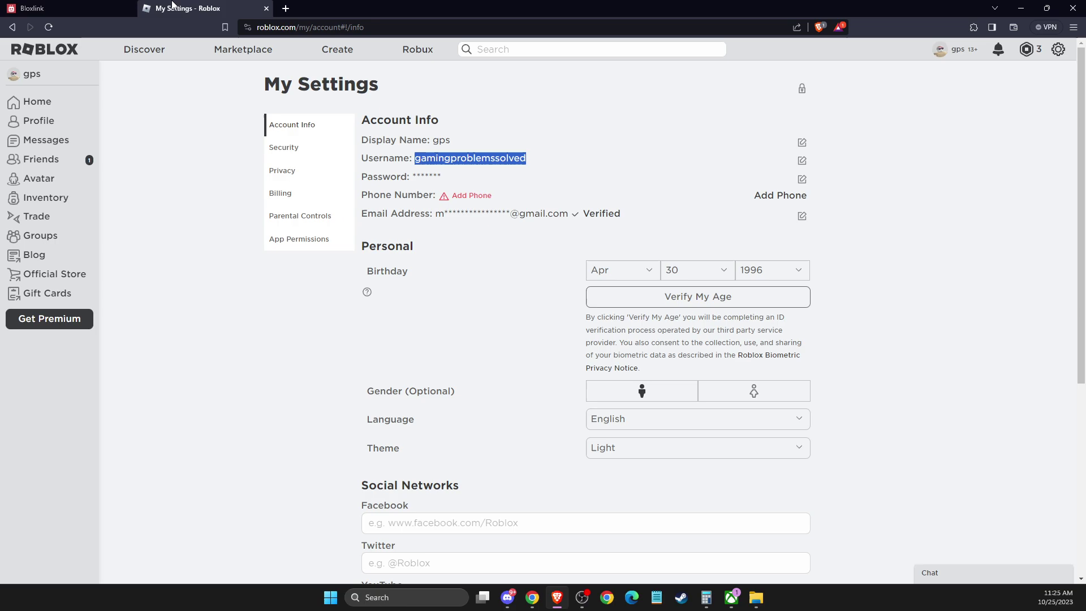
pyautogui.click(76, 8)
# Step: Paste the Roblox username, choose Log in with Roblox and continue as the logged-in account
pyautogui.hotkey('ctrl', 'v')
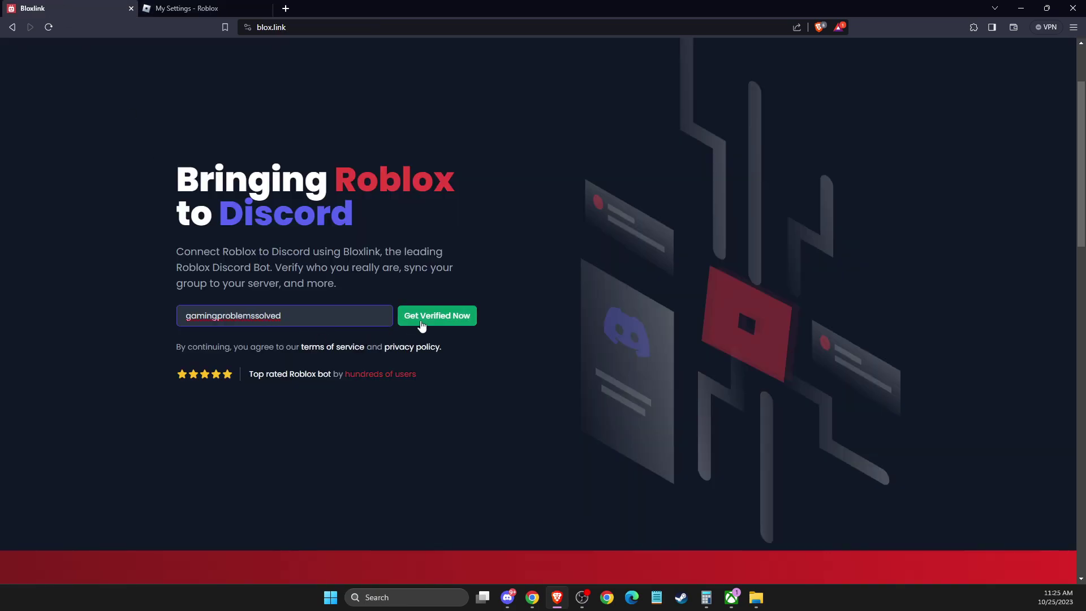
pyautogui.click(421, 318)
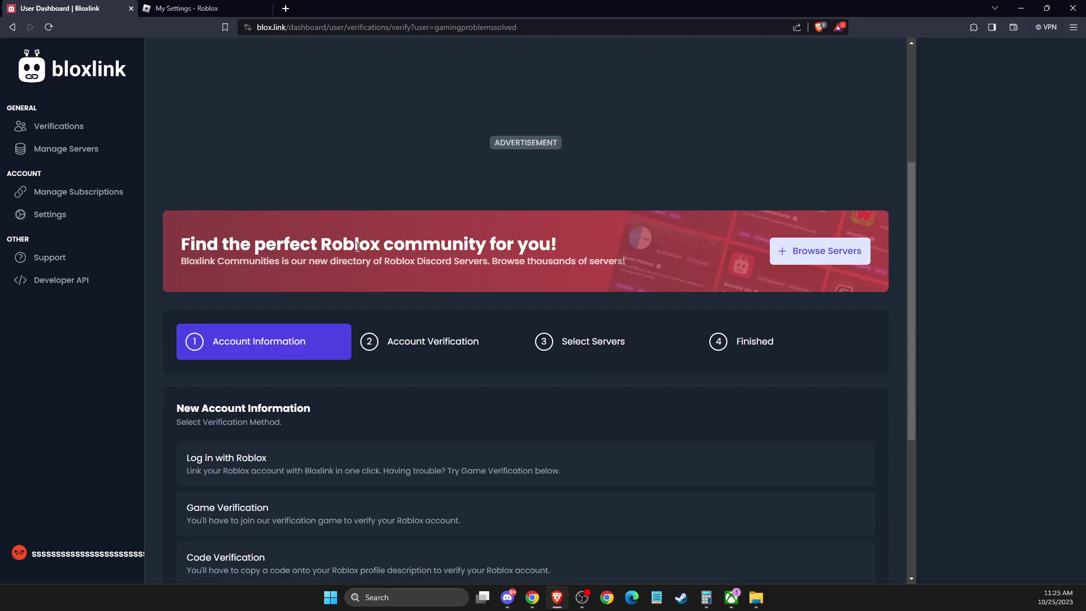
pyautogui.scroll(-3, 353, 258)
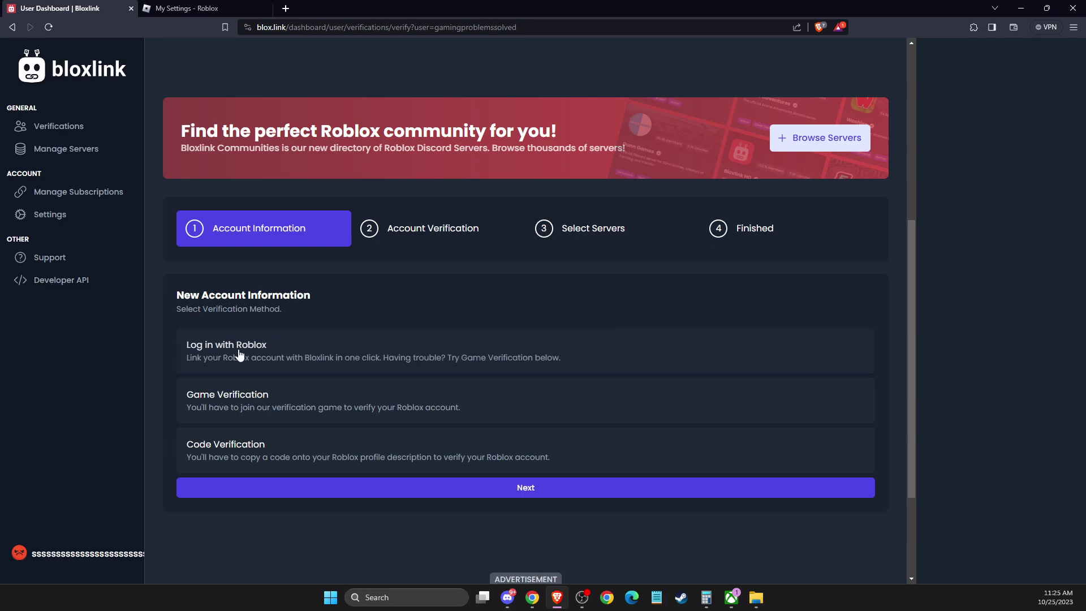
pyautogui.click(204, 356)
pyautogui.click(417, 490)
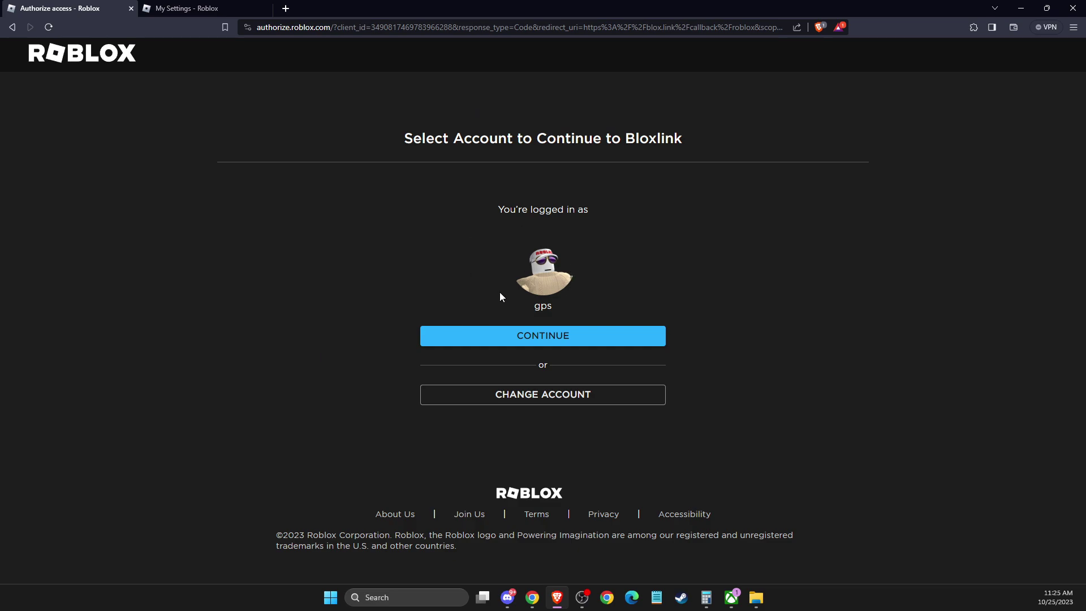
pyautogui.click(519, 338)
pyautogui.scroll(-2, 462, 358)
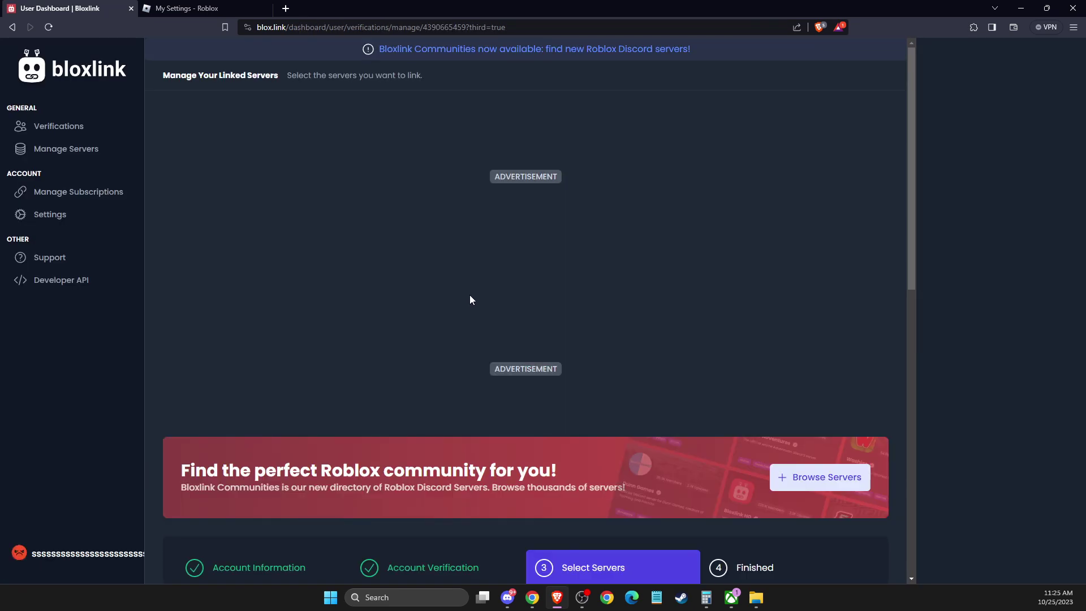
pyautogui.scroll(-4, 469, 298)
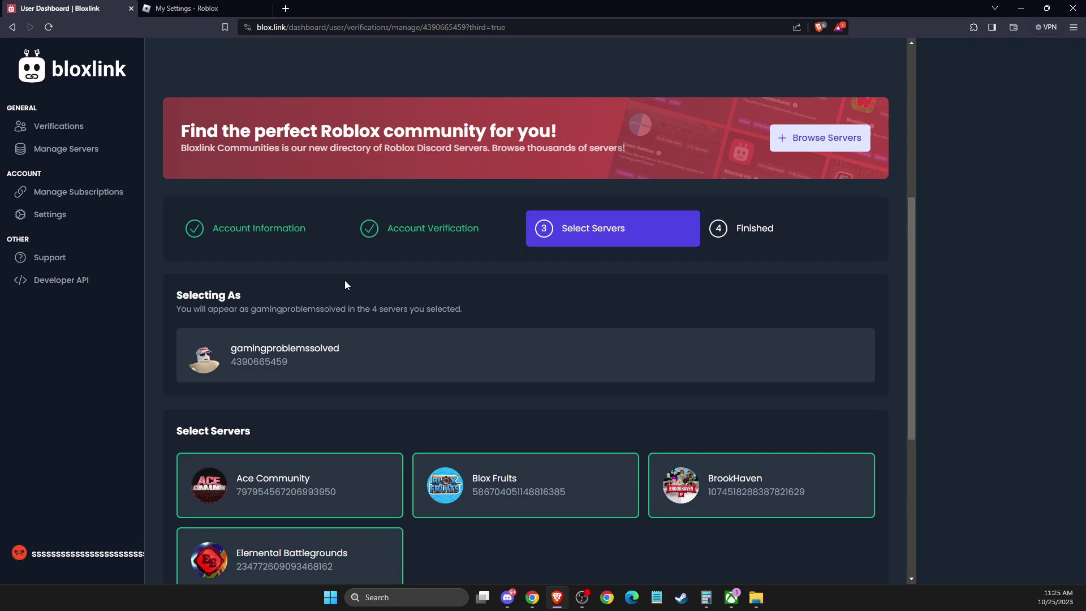
pyautogui.scroll(-3, 346, 286)
# Step: Confirm linking the account to all selected servers and switch over to Discord
pyautogui.click(475, 415)
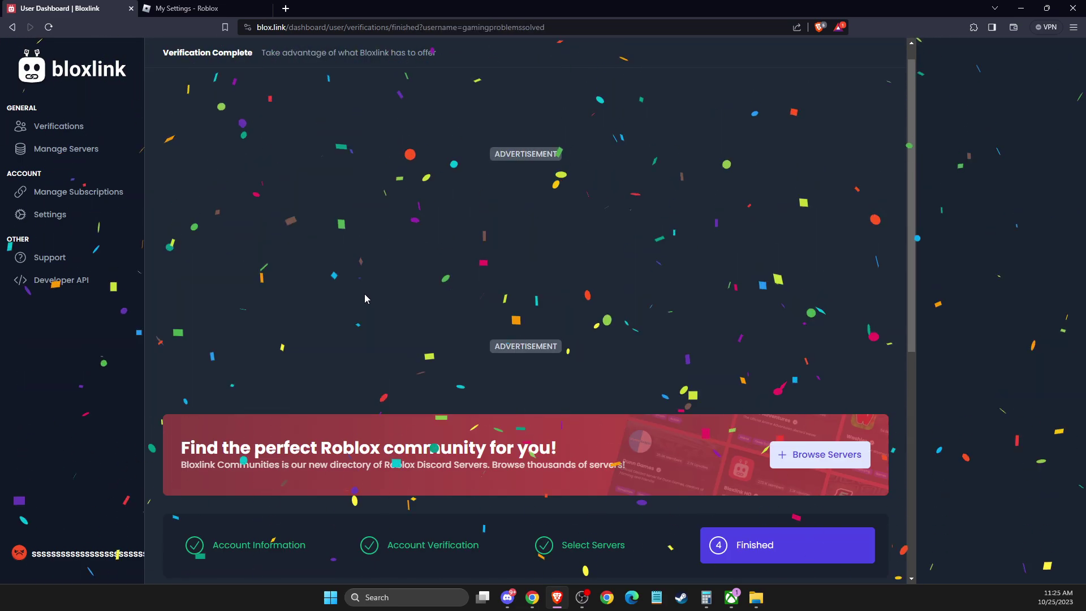
pyautogui.scroll(-2, 448, 298)
pyautogui.scroll(-1, 447, 322)
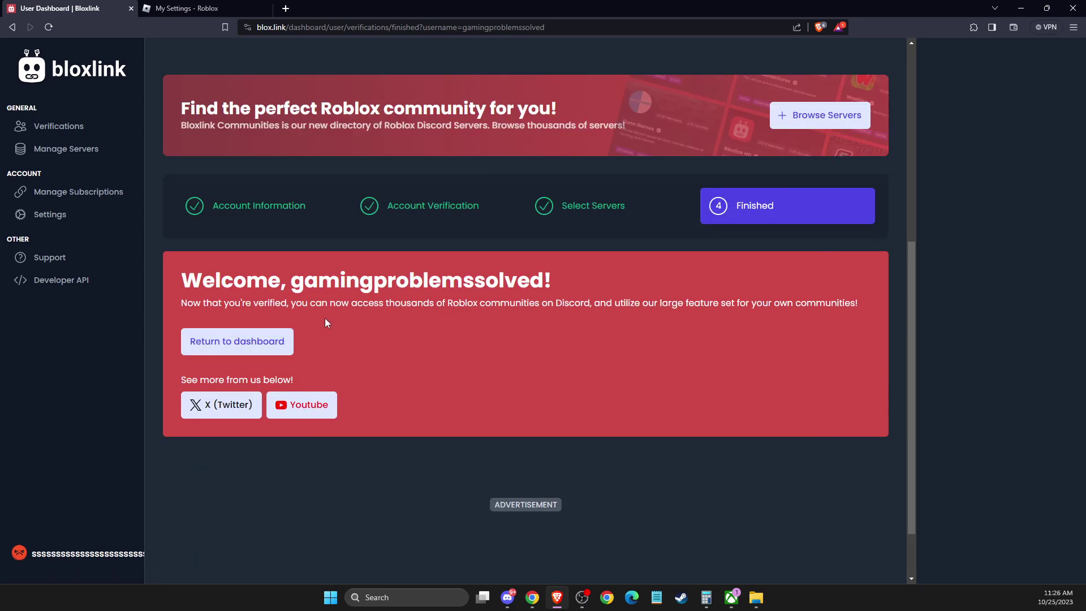
pyautogui.click(508, 598)
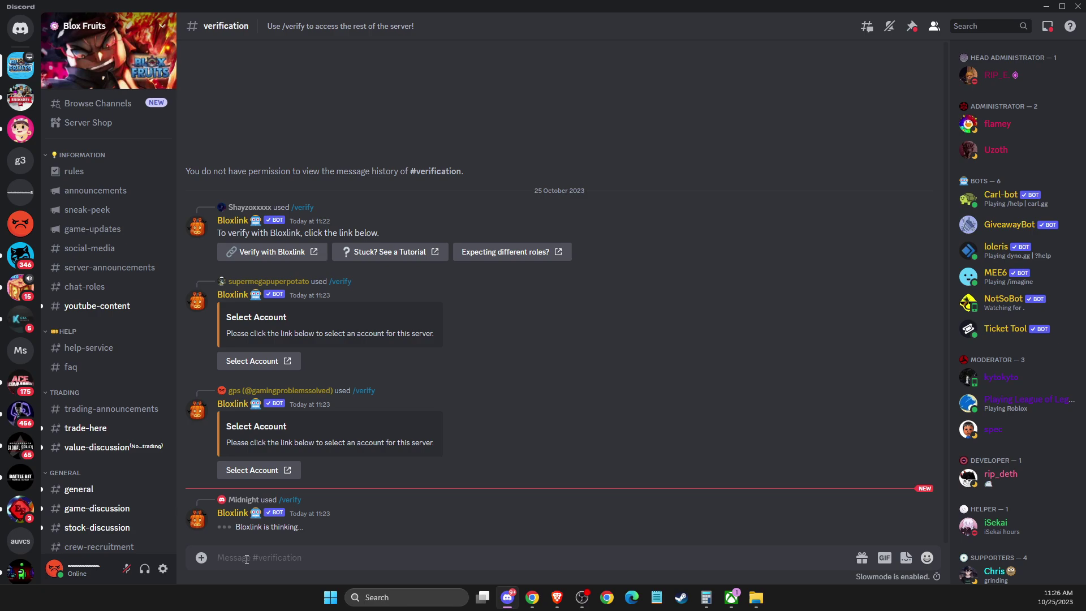
pyautogui.write('/verify')
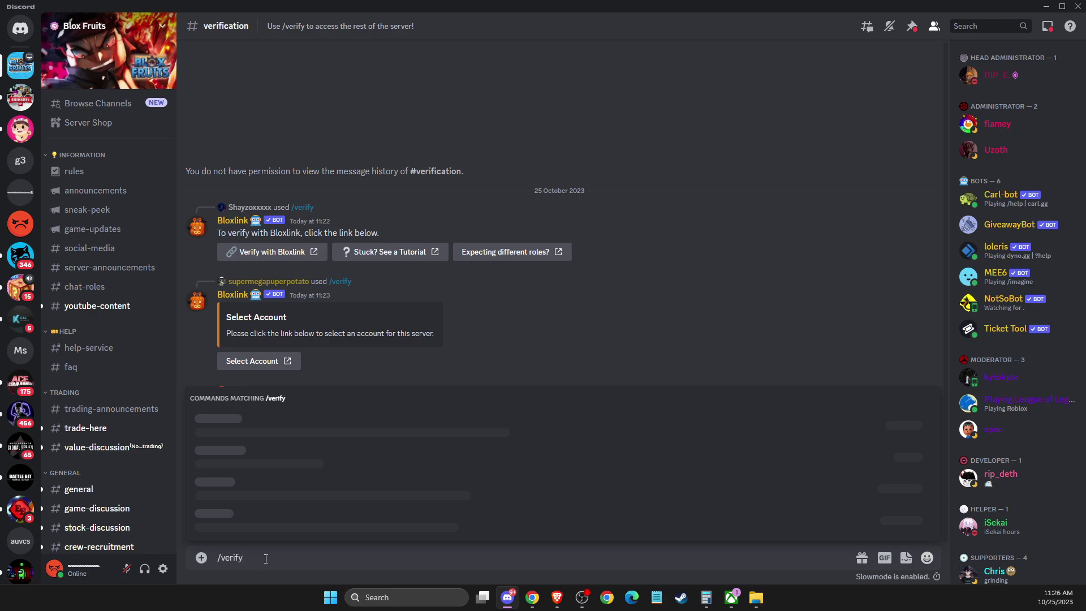
# Step: Run /verify with the Bloxlink command in the #verification channel of Blox Fruits
pyautogui.click(856, 343)
pyautogui.click(335, 558)
pyautogui.click(517, 326)
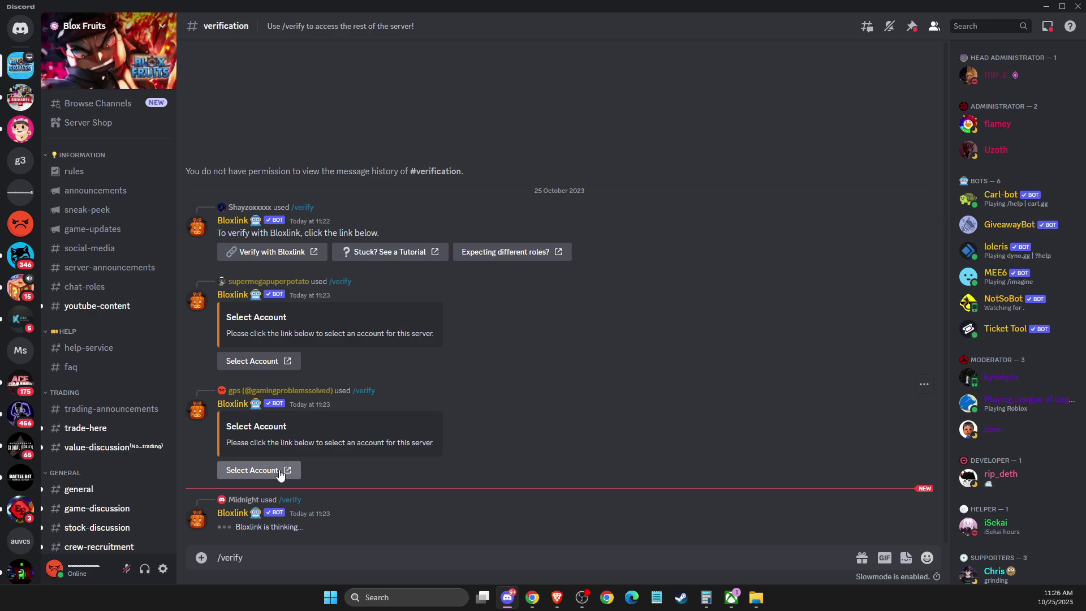
# Step: Follow the Select Account link, authorize Bloxlink on Discord OAuth and verify the Roblox account for the server
pyautogui.click(252, 472)
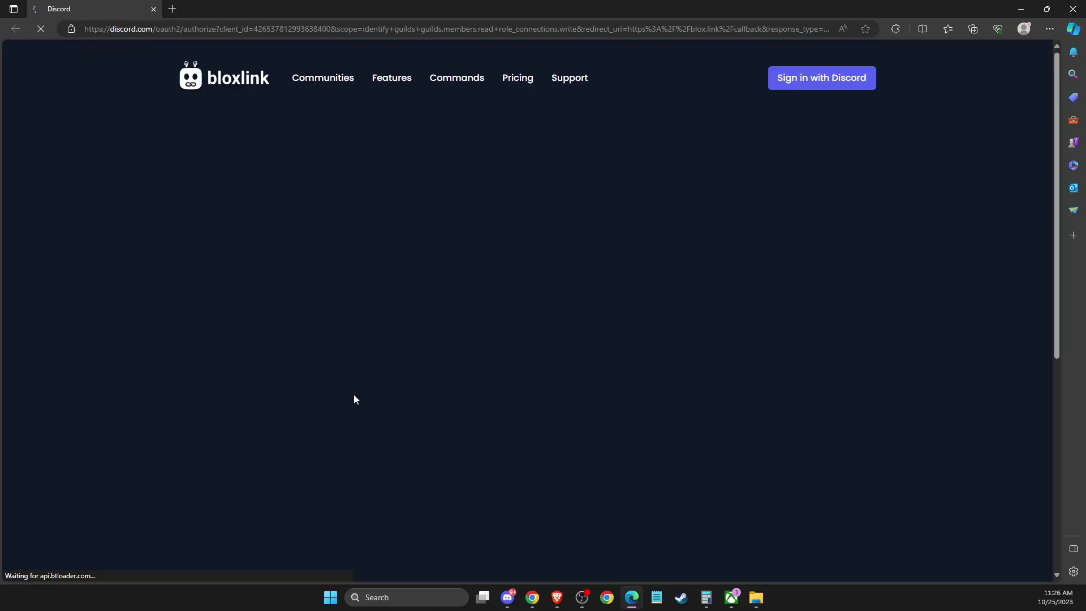
pyautogui.click(609, 525)
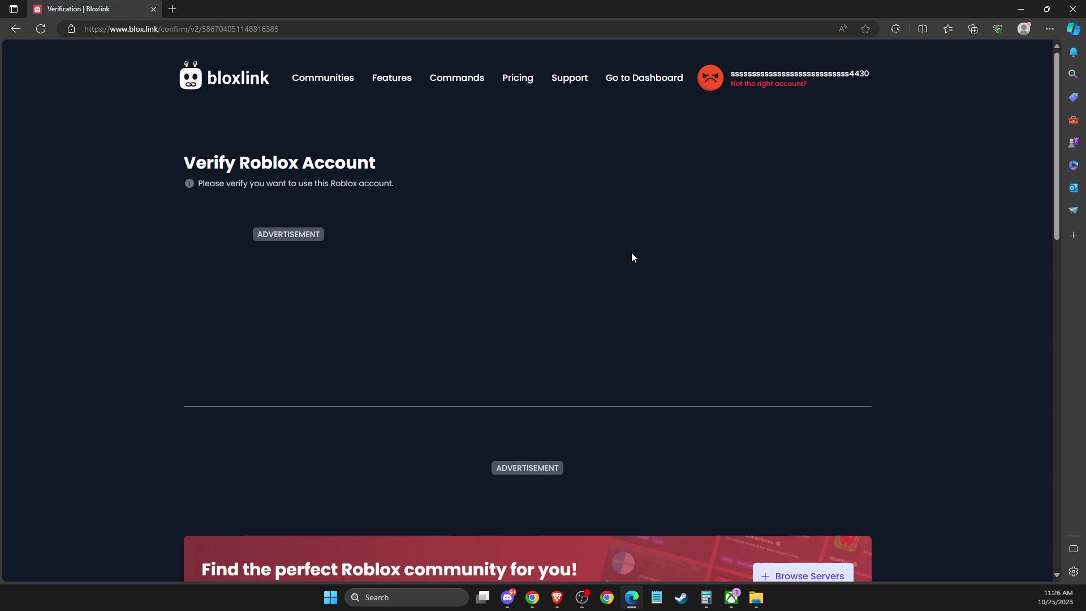
pyautogui.scroll(-5, 633, 254)
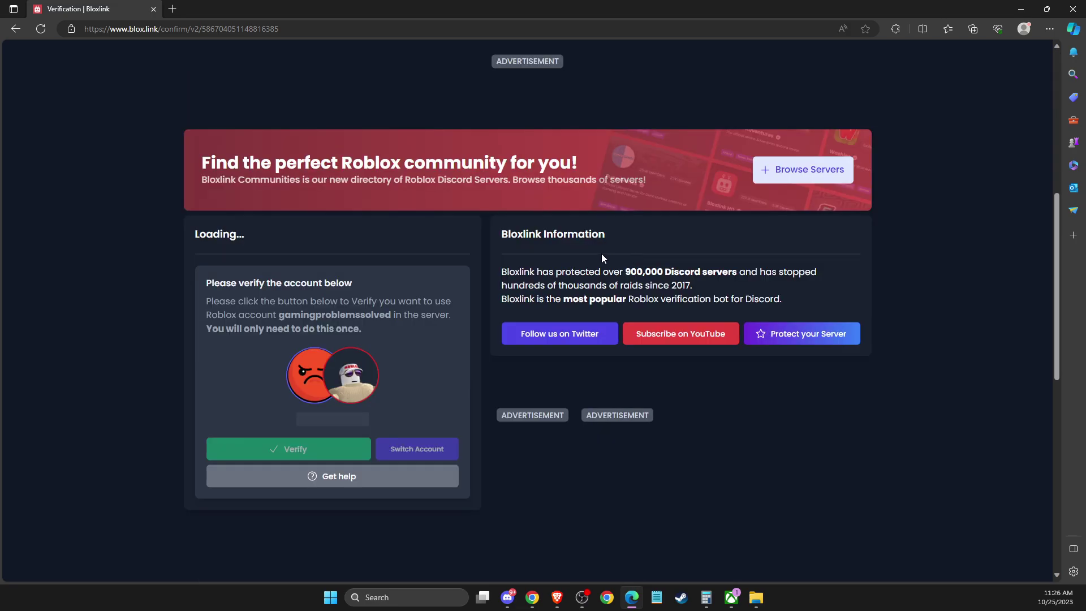
pyautogui.scroll(-2, 532, 274)
pyautogui.scroll(3, 532, 280)
pyautogui.scroll(3, 464, 263)
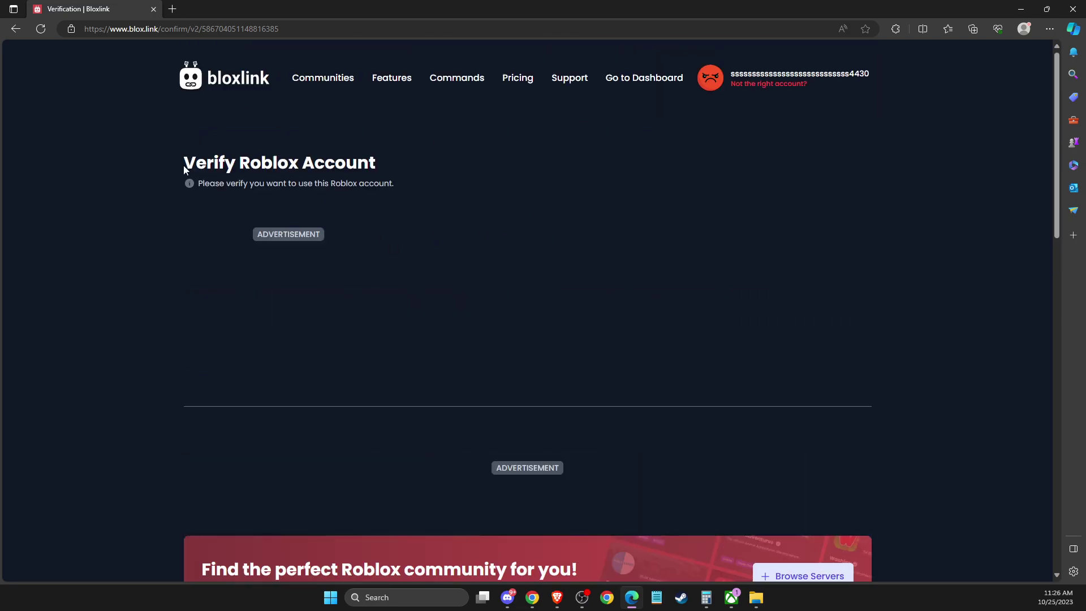
pyautogui.scroll(-1, 359, 223)
pyautogui.scroll(-4, 360, 223)
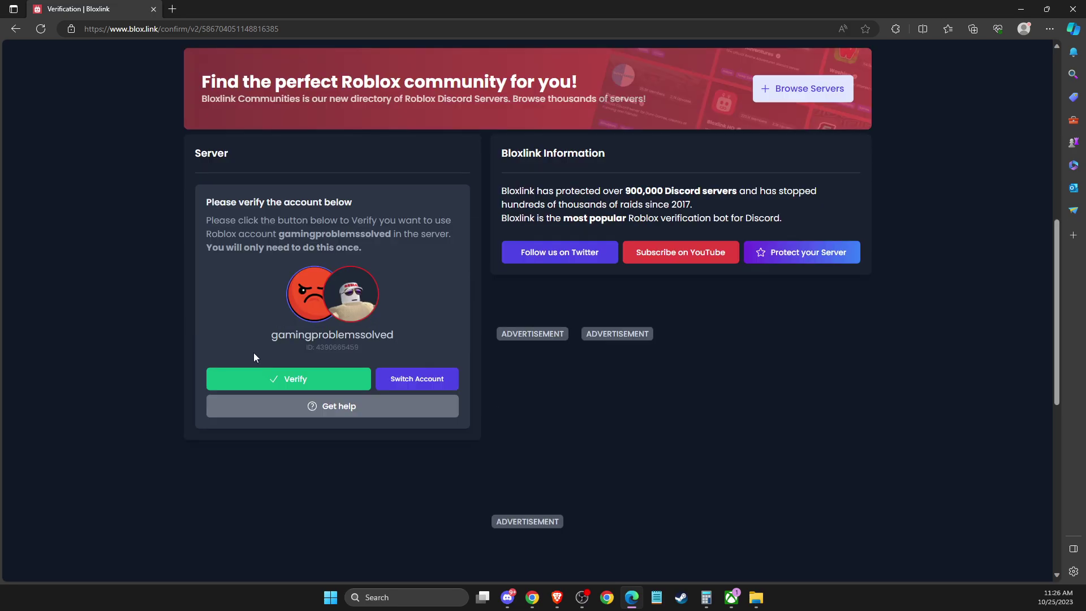
pyautogui.click(290, 381)
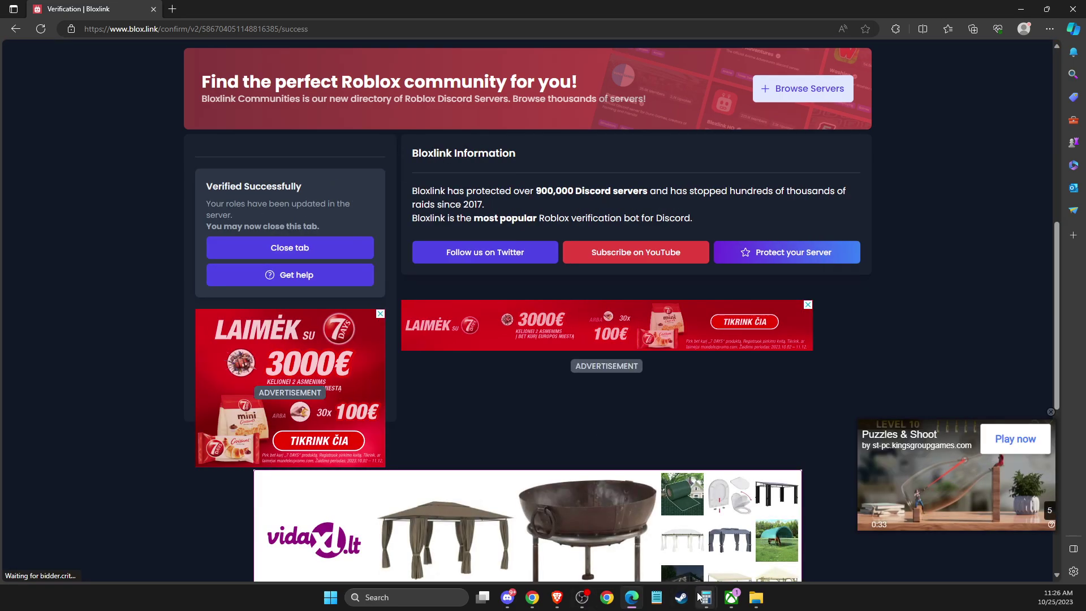
# Step: Return to Discord, check the unlocked Blox Fruits channels and go to the Friends home view
pyautogui.click(507, 598)
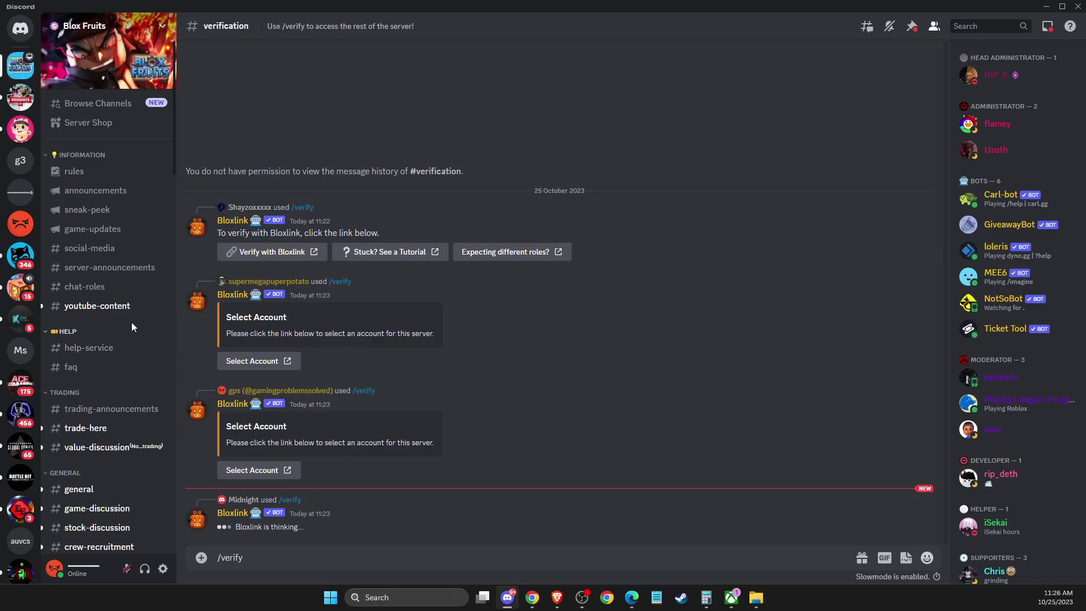
pyautogui.scroll(-5, 98, 295)
pyautogui.scroll(-5, 113, 322)
pyautogui.scroll(-5, 112, 322)
pyautogui.scroll(10, 110, 314)
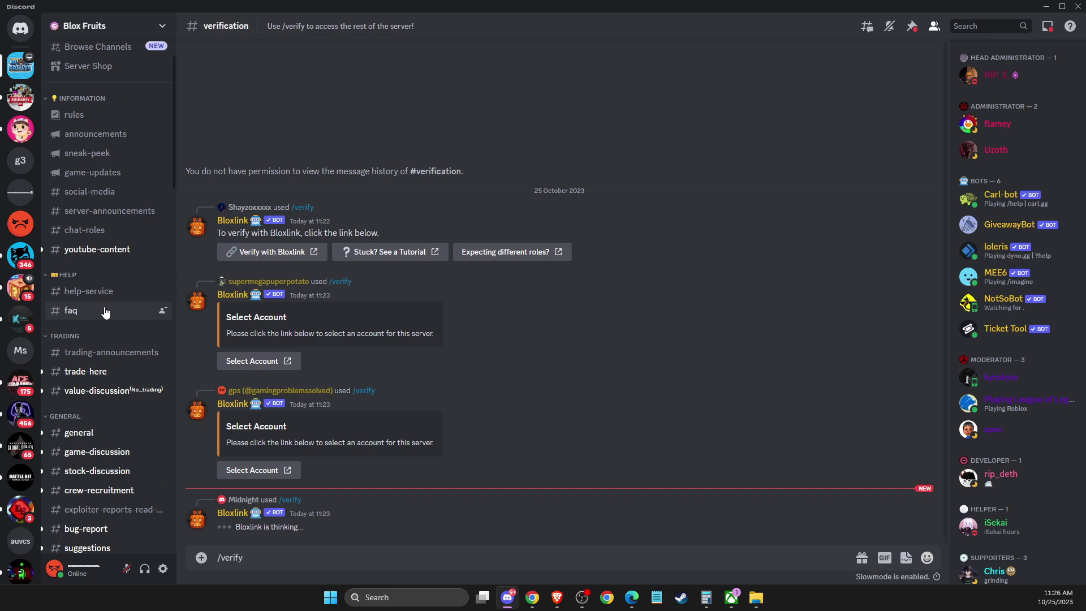
pyautogui.scroll(-3, 107, 247)
pyautogui.scroll(-4, 107, 254)
pyautogui.scroll(-3, 93, 280)
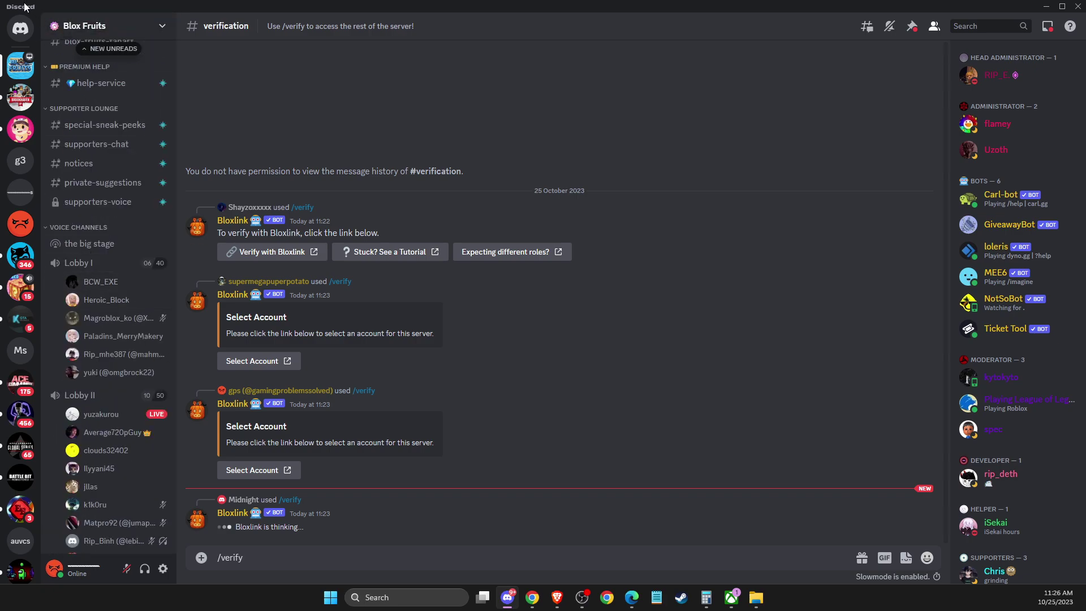
pyautogui.click(21, 29)
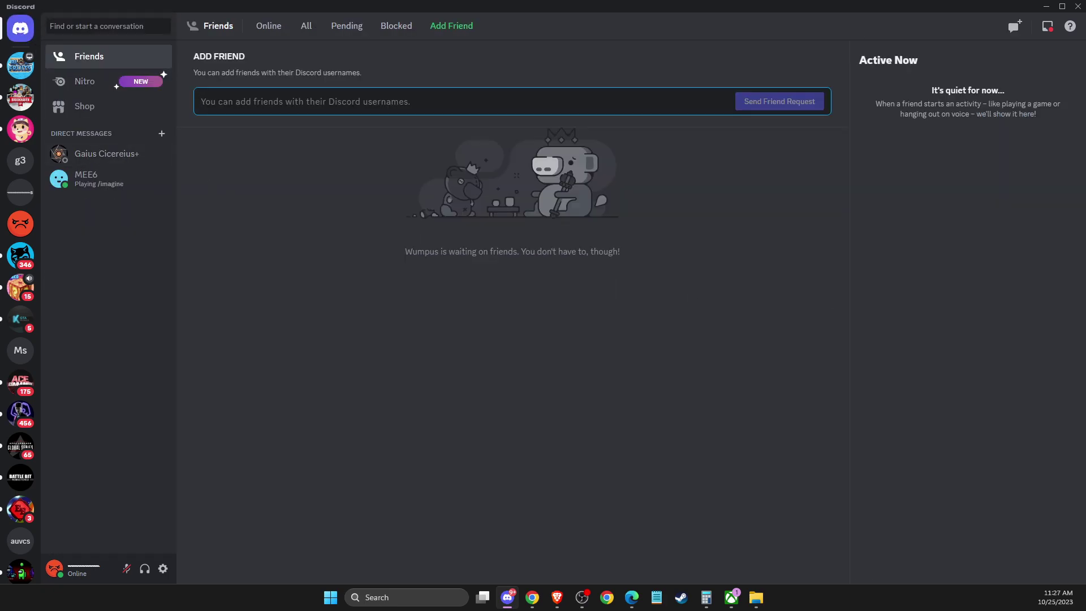